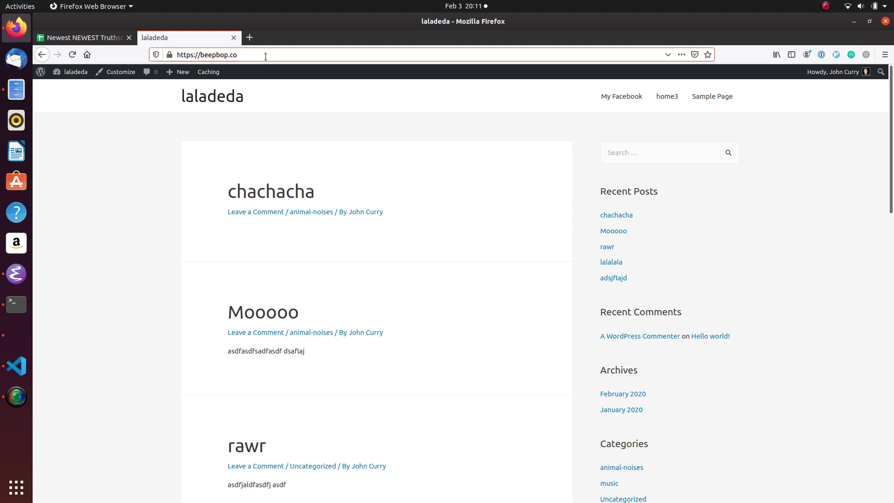
text(/)
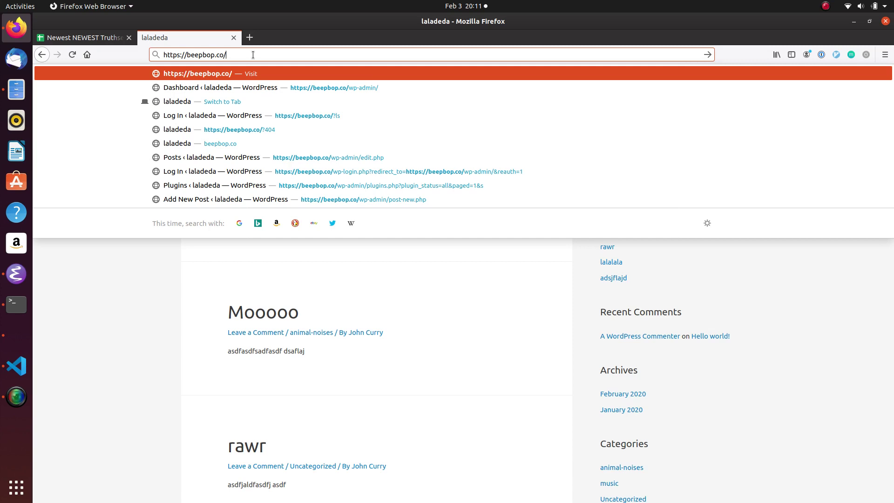
text(?)
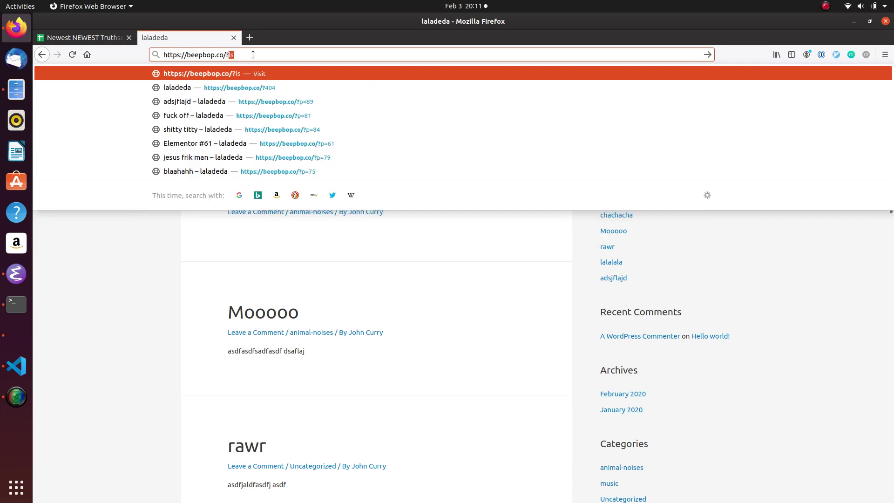
key(BackSpace)
text(p=)
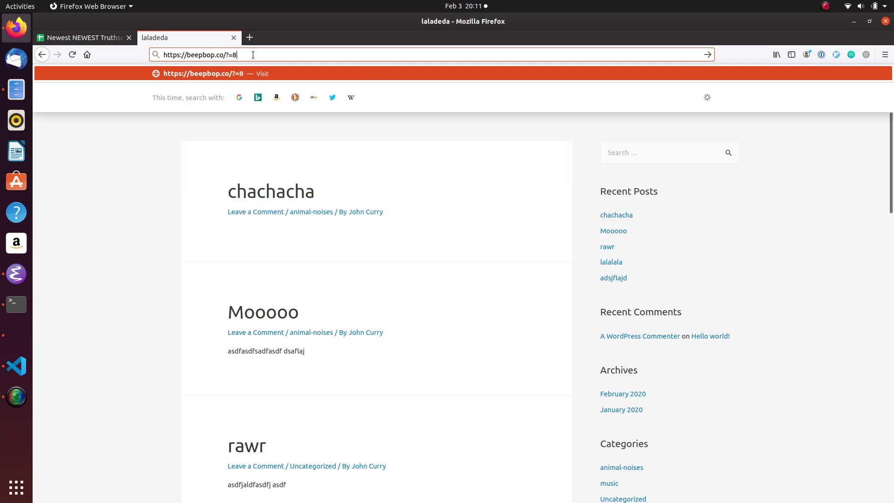
key(BackSpace)
key(BackSpace)
text(p)
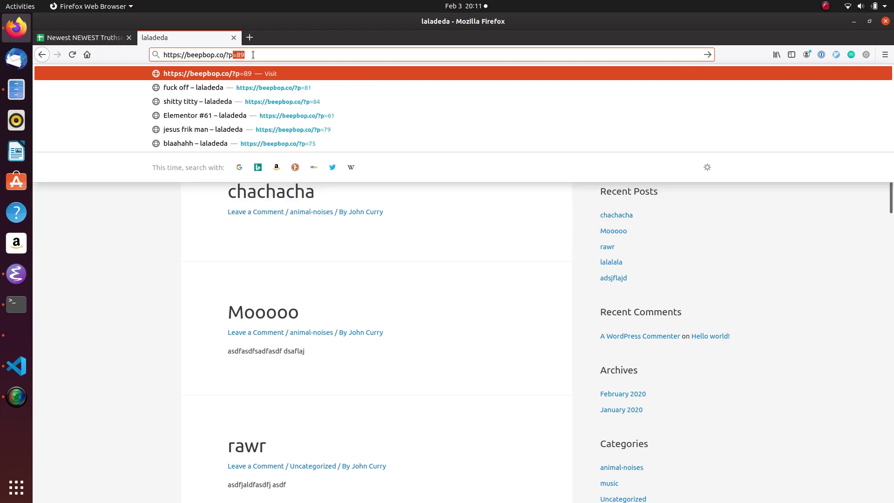
key(Right)
key(BackSpace)
key(BackSpace)
key(BackSpace)
key(BackSpace)
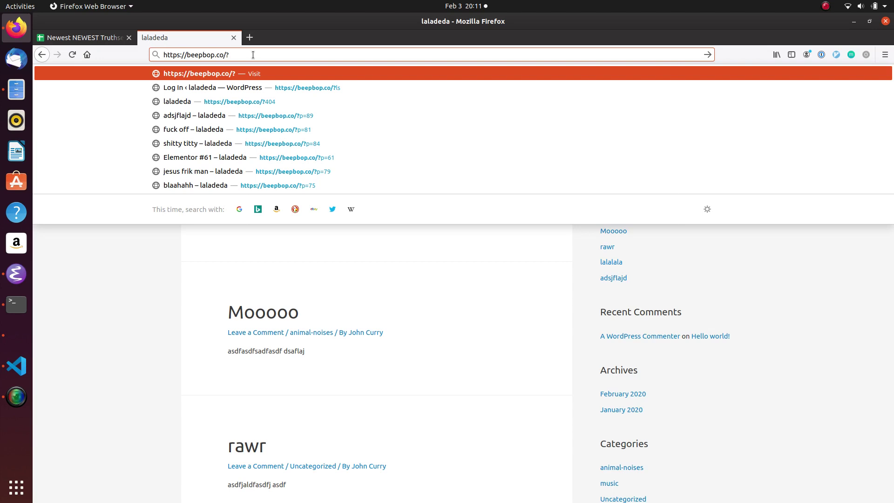
key(BackSpace)
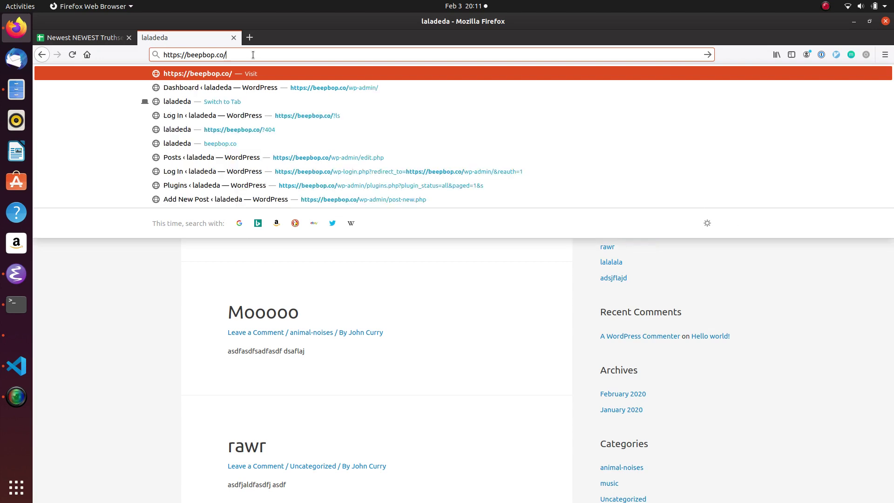
Go to the site's admin dashboard at beepbop.co/wp-admin/ and open the Permalink Settings
text(wp-admin/)
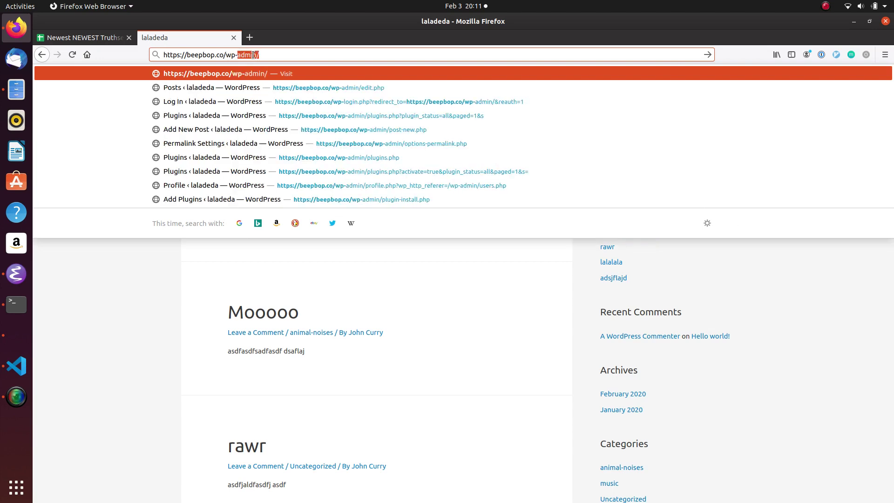
key(Return)
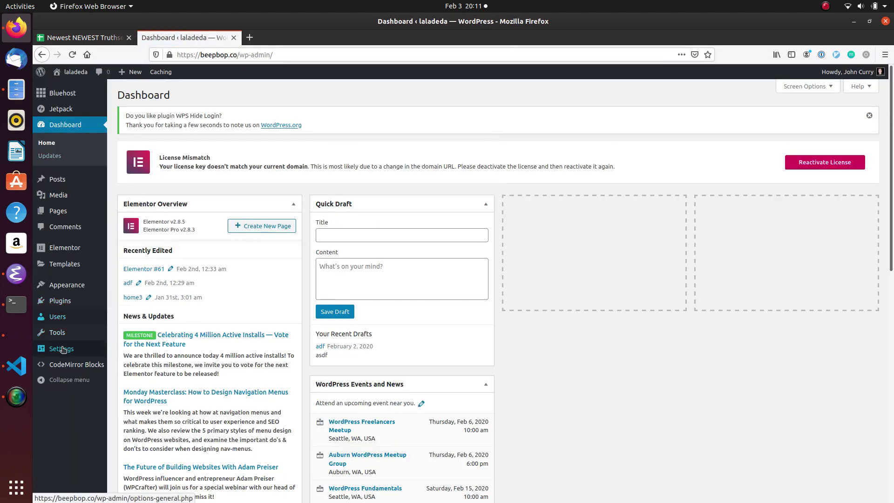
mouse_move(63, 350)
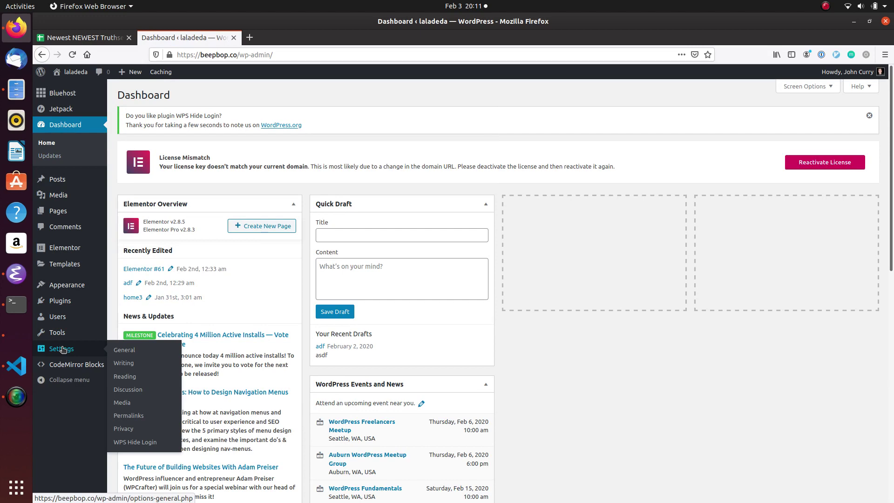
click(134, 417)
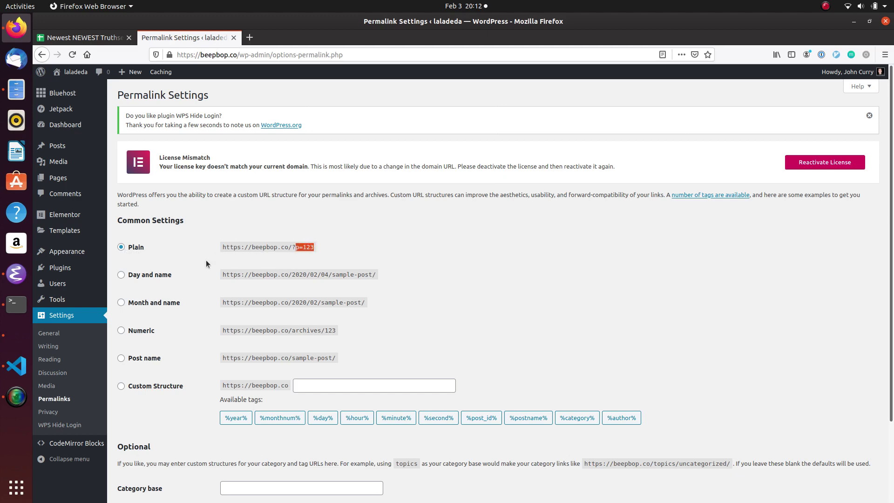
Set the site's permalink structure to Post name and save the changes
click(121, 358)
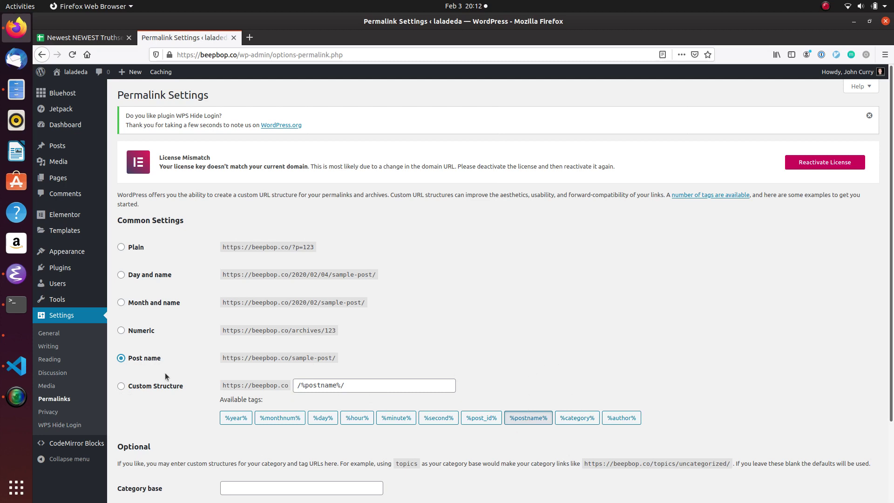
scroll(141, 362, down, 3)
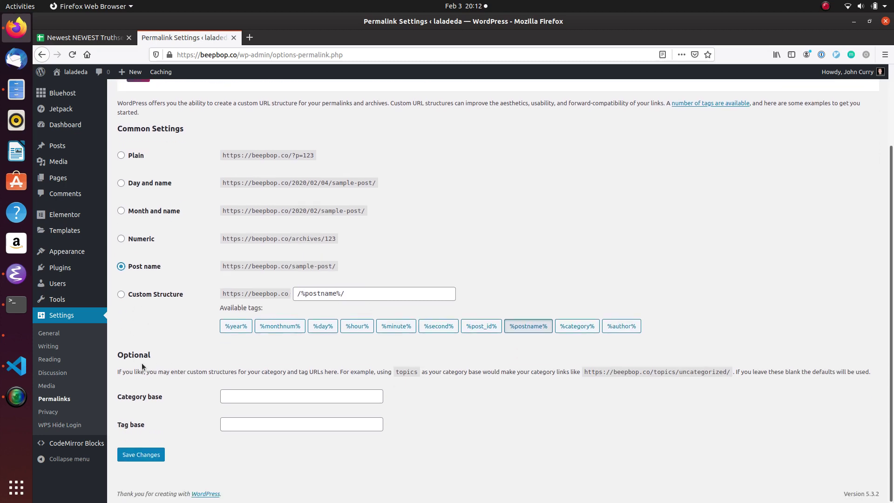
click(142, 457)
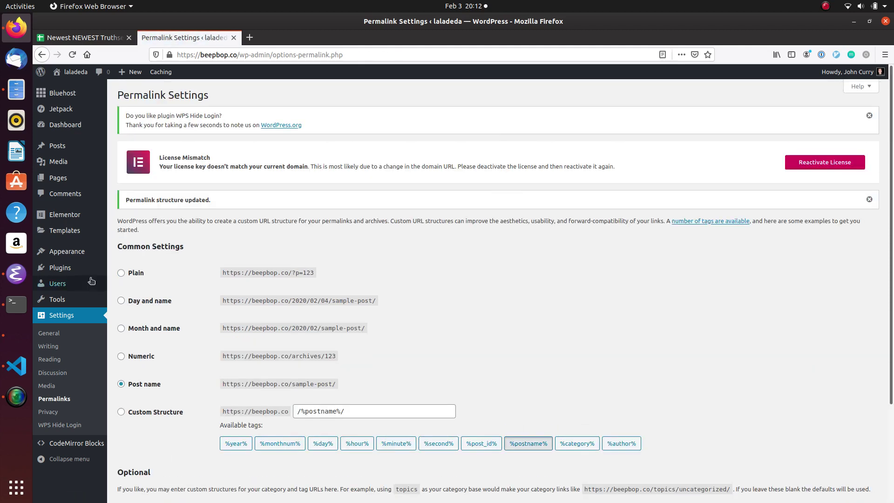
Create a new post titled "woof" with the paragraph "bar bark"
click(67, 147)
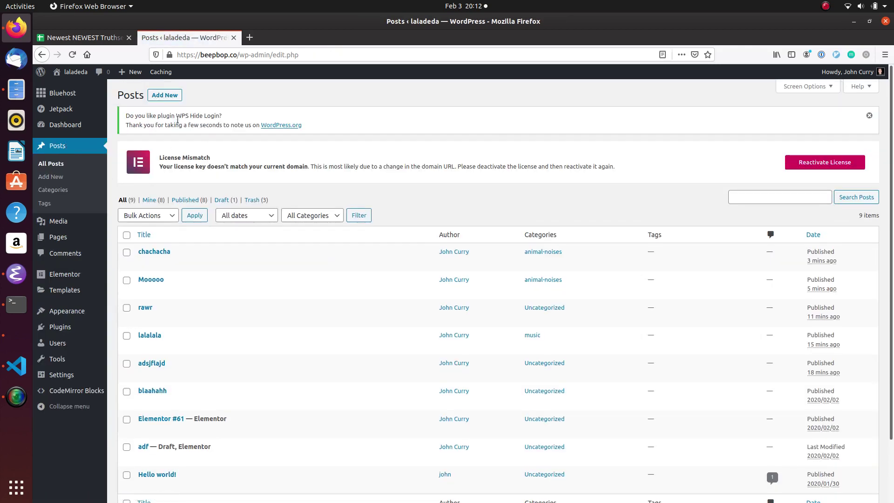
click(173, 99)
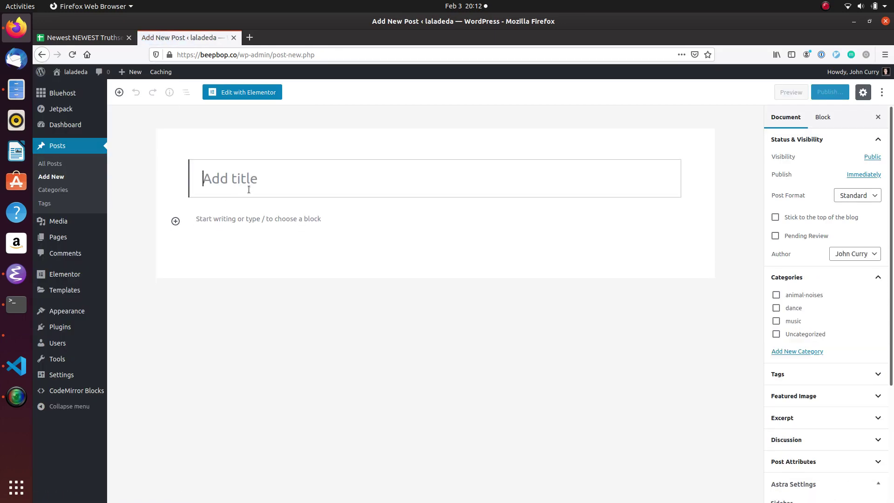
text(aa)
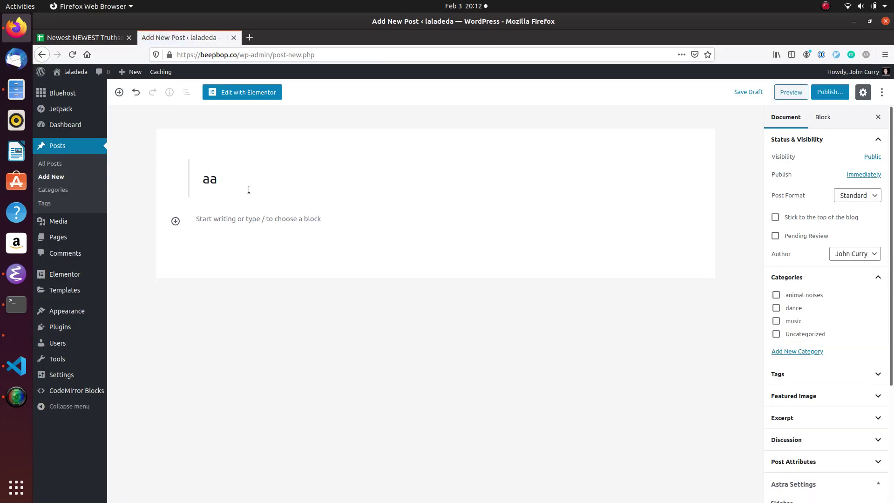
key(BackSpace)
key(BackSpace)
text(woof)
key(Return)
text(bar bark)
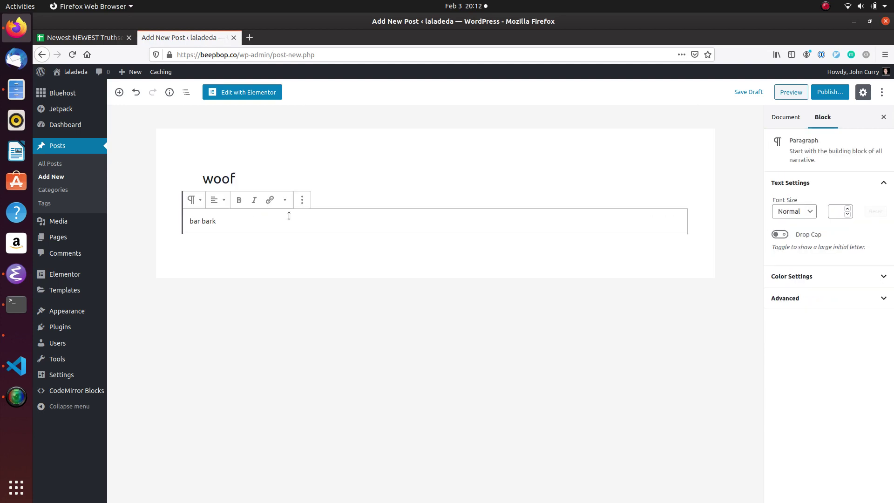
key(Return)
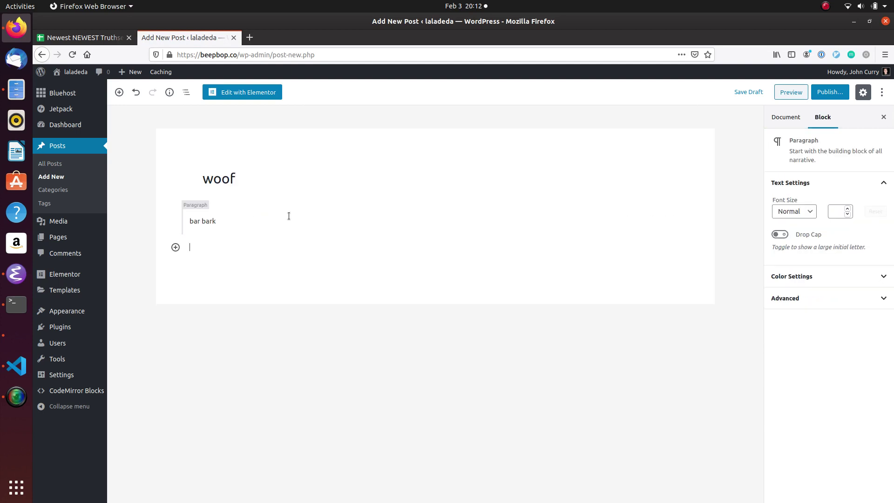
drag(360, 180, 323, 142)
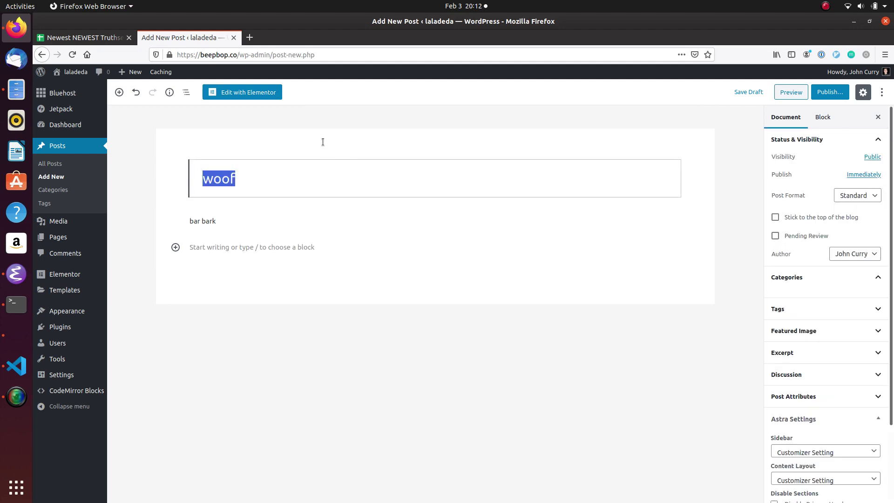
click(387, 141)
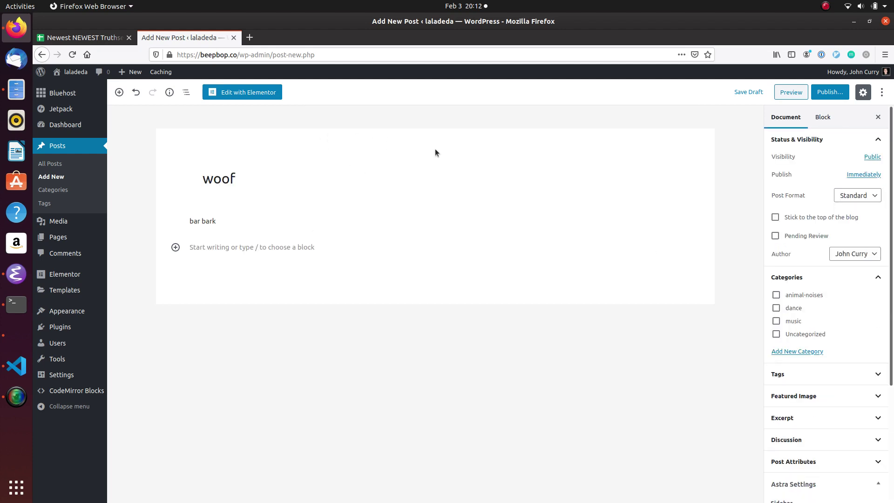
click(377, 154)
click(300, 173)
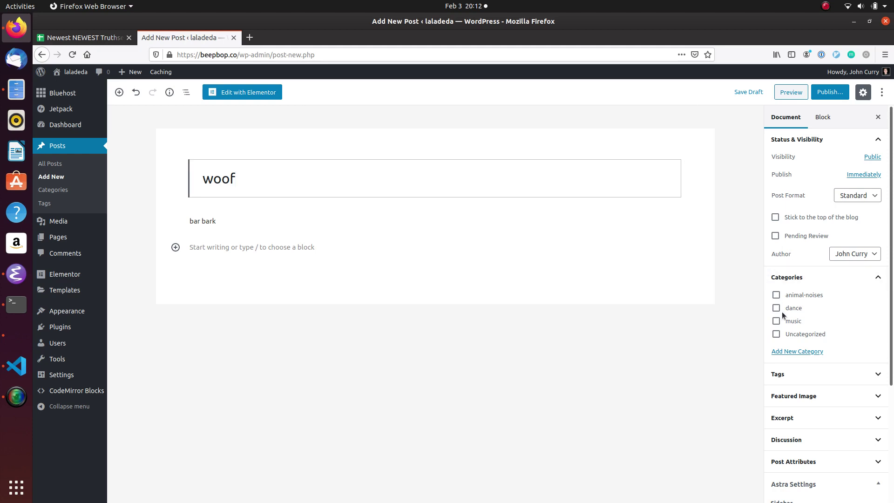
Publish the "woof" post, accepting the pre-publish check
scroll(781, 312, down, 3)
scroll(782, 312, up, 3)
click(830, 96)
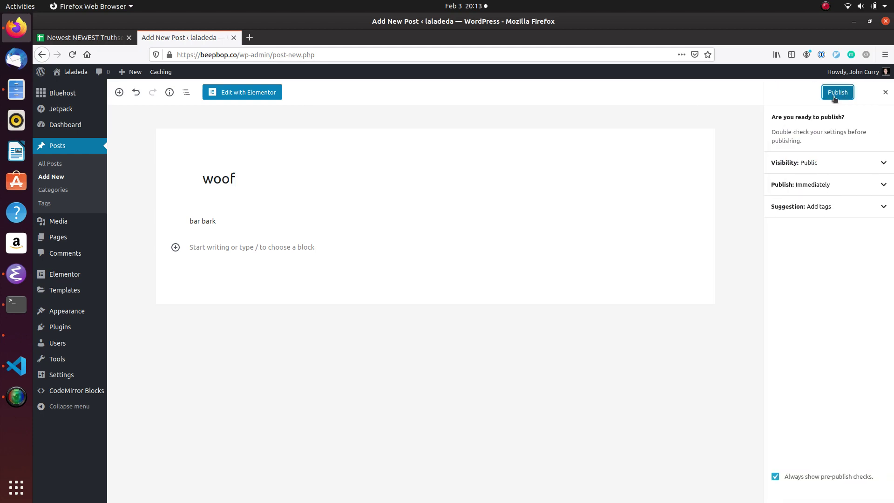
click(834, 95)
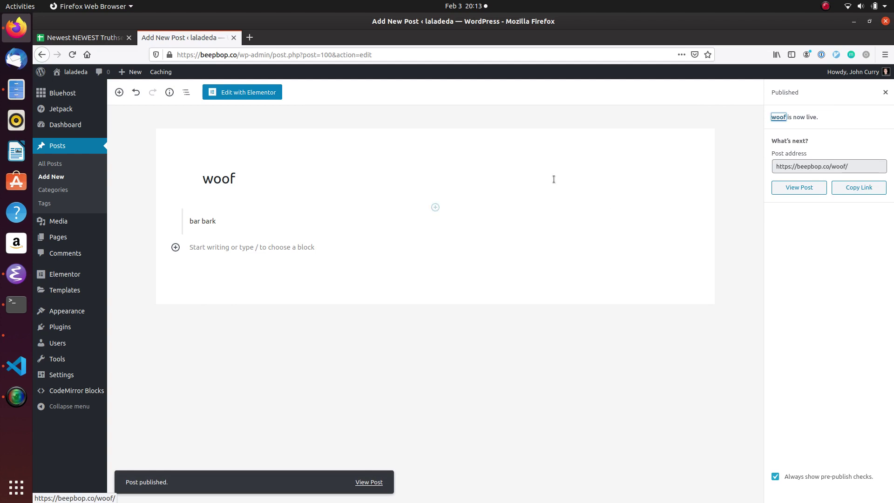
Change the published post's permalink slug to "wooooooof", save it and update the post
click(506, 177)
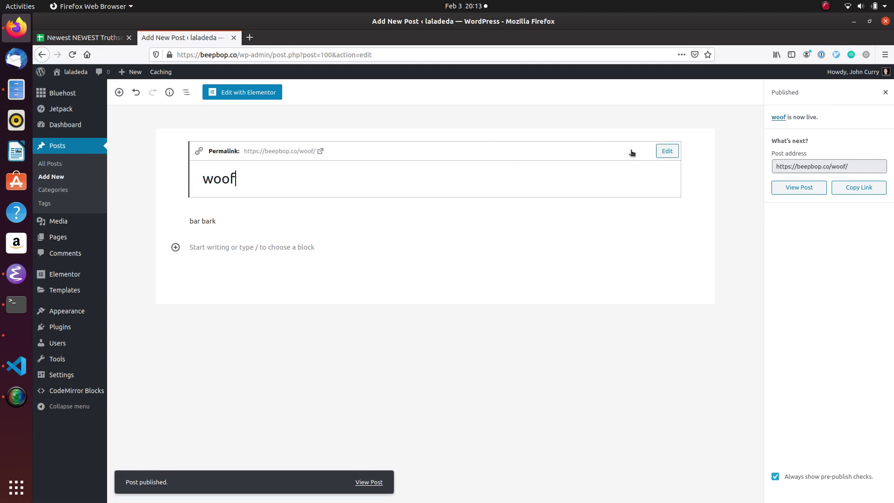
click(669, 151)
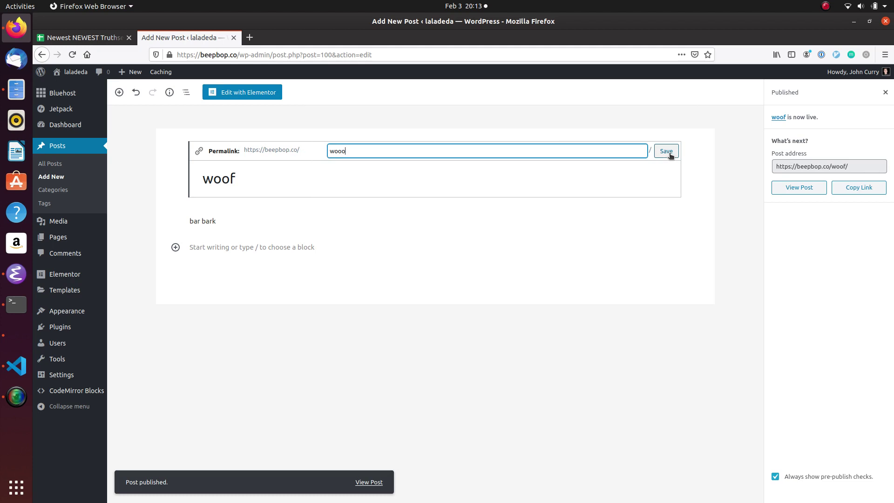
click(670, 154)
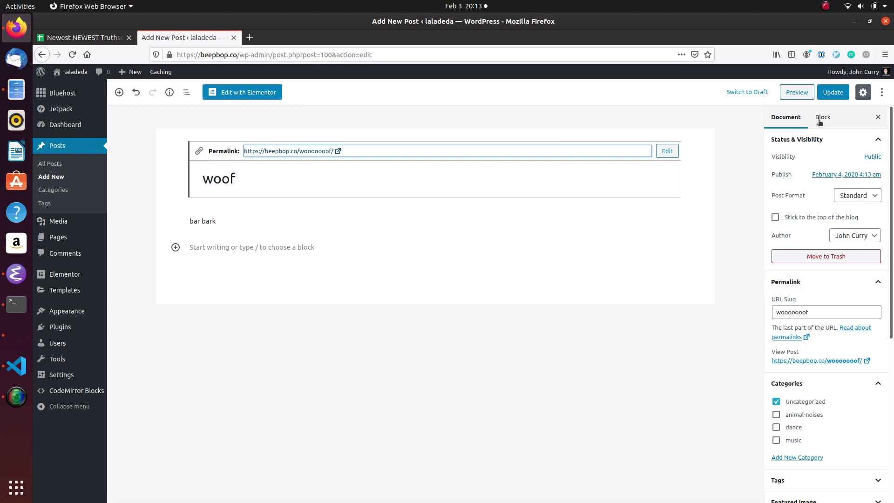
click(842, 94)
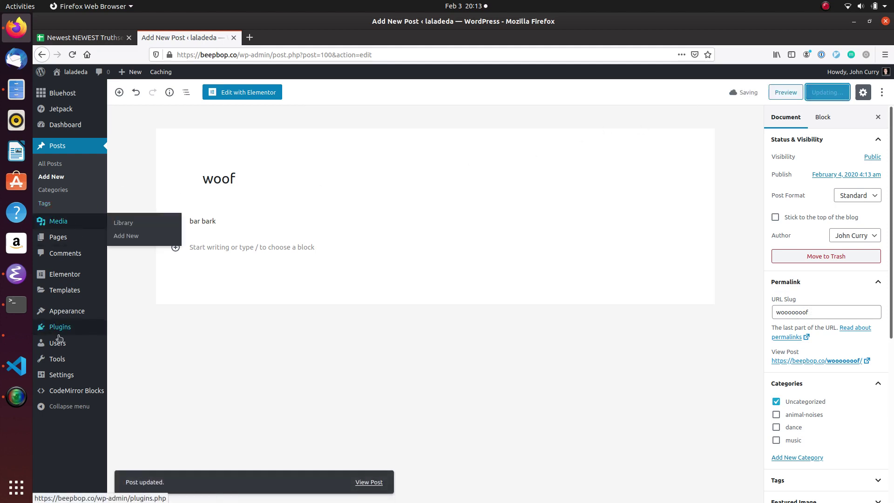
Replace the site's permalink structure with the custom structure /%category%/%postname%/ in Permalink Settings and save the changes
mouse_move(67, 381)
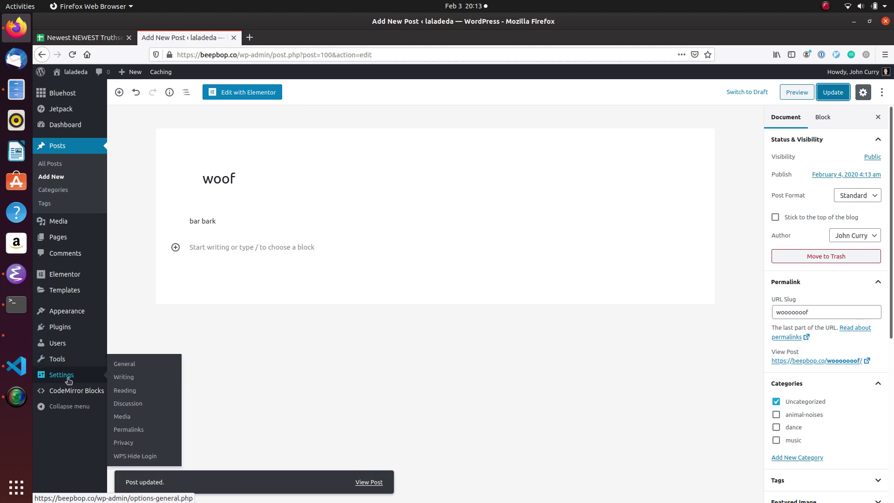
click(132, 431)
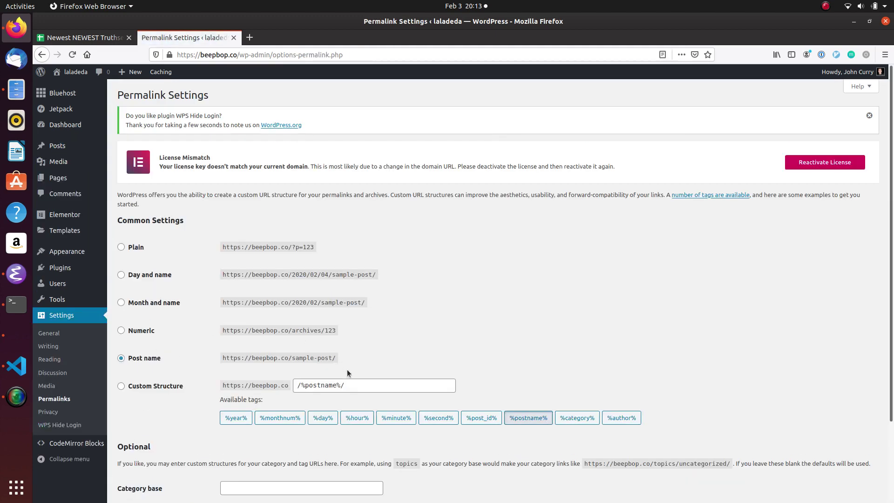
drag(428, 385, 338, 377)
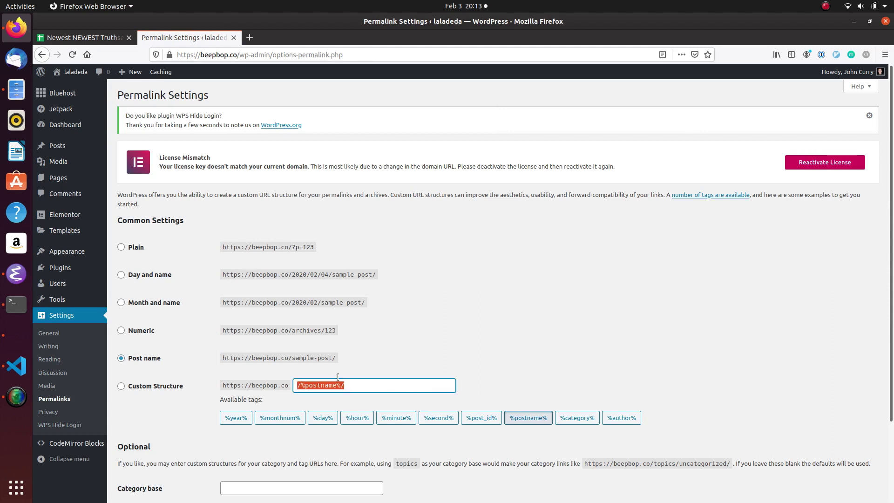
key(BackSpace)
click(570, 422)
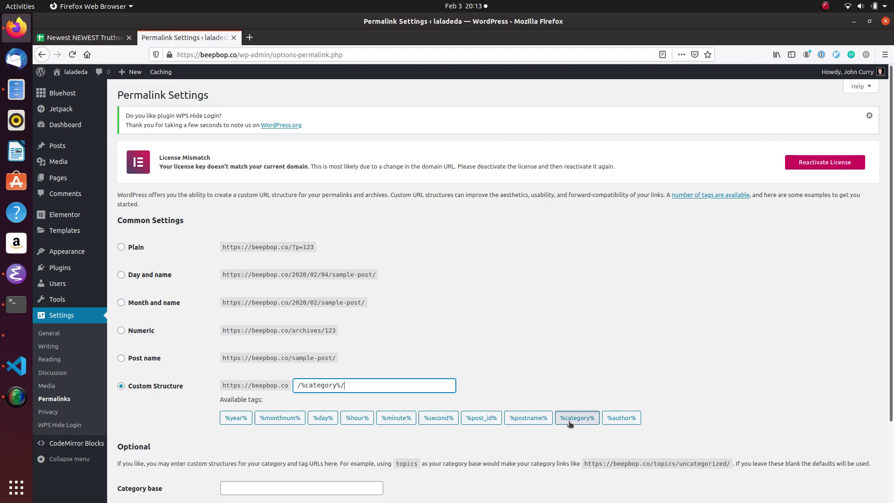
click(512, 420)
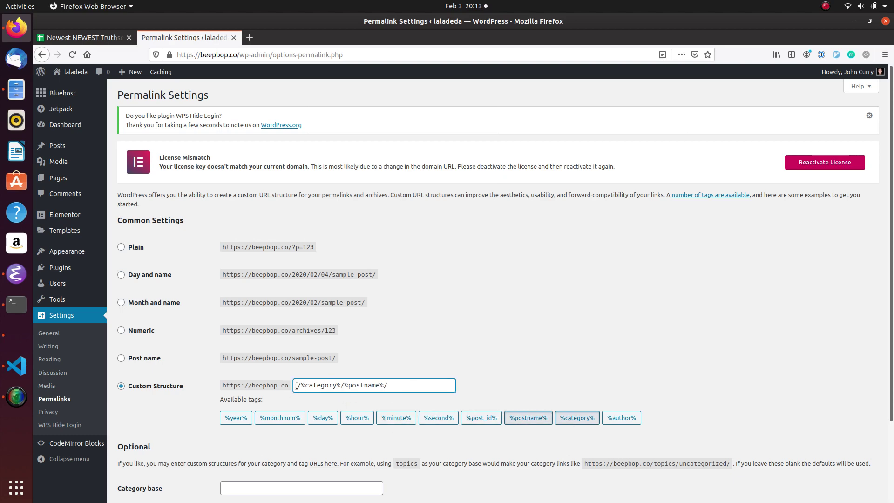
drag(296, 386, 392, 384)
click(394, 383)
scroll(179, 311, down, 3)
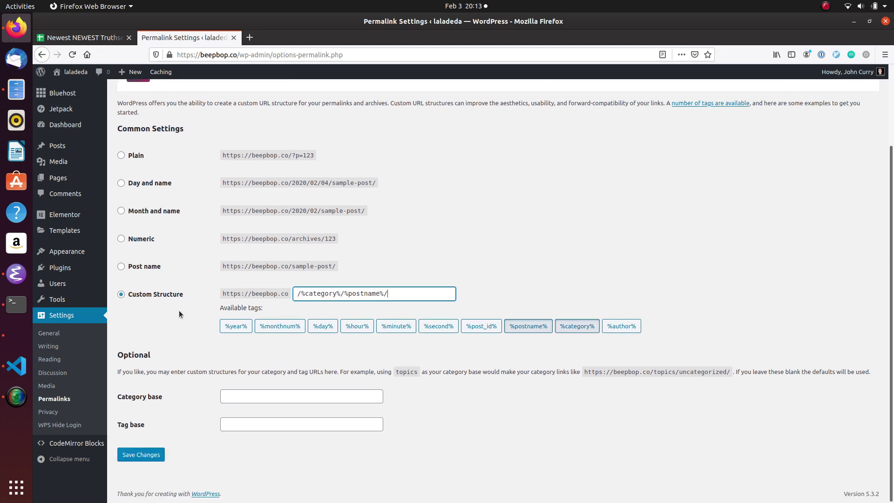
click(141, 455)
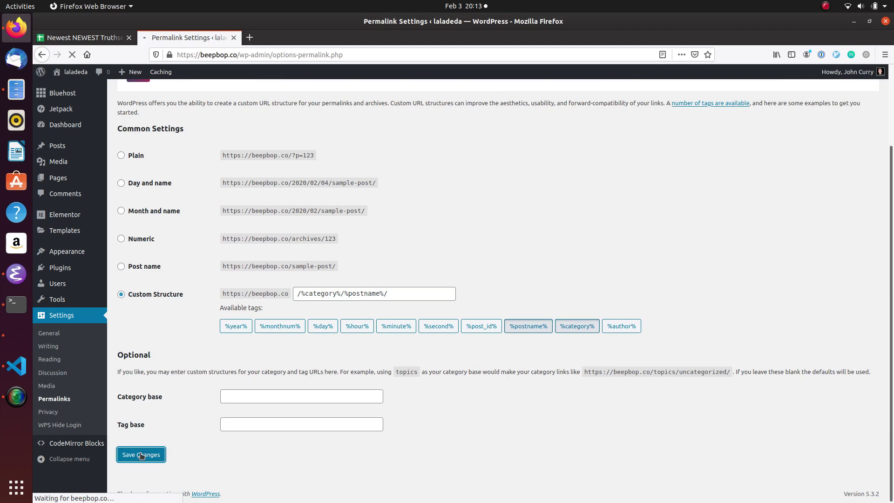
mouse_move(97, 252)
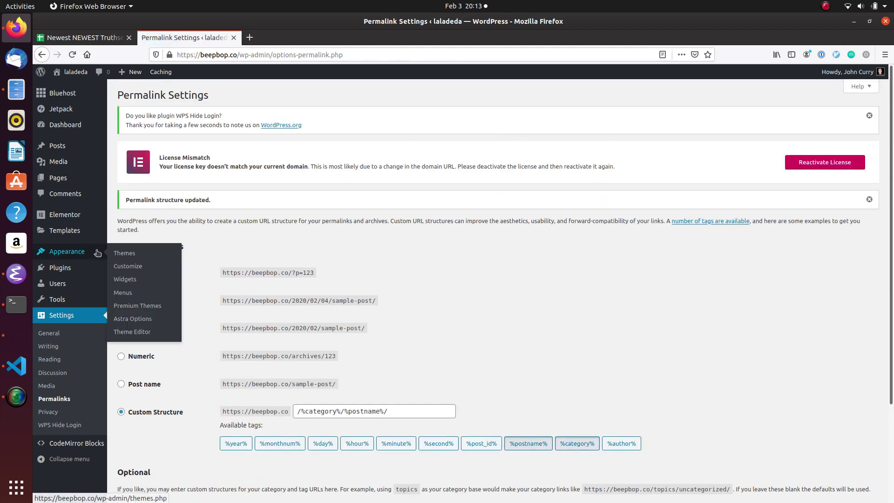
Open the "woof" post for editing, change its category from Uncategorized to animal-noises, and update the post
click(54, 146)
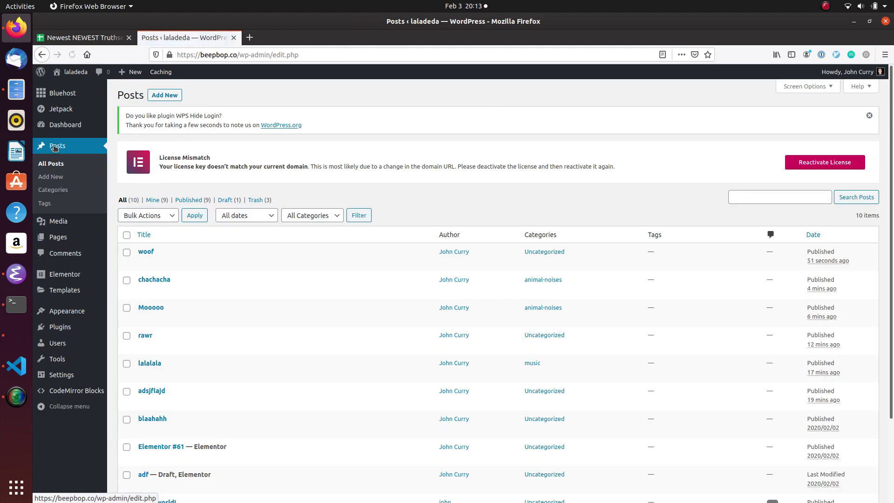
click(149, 252)
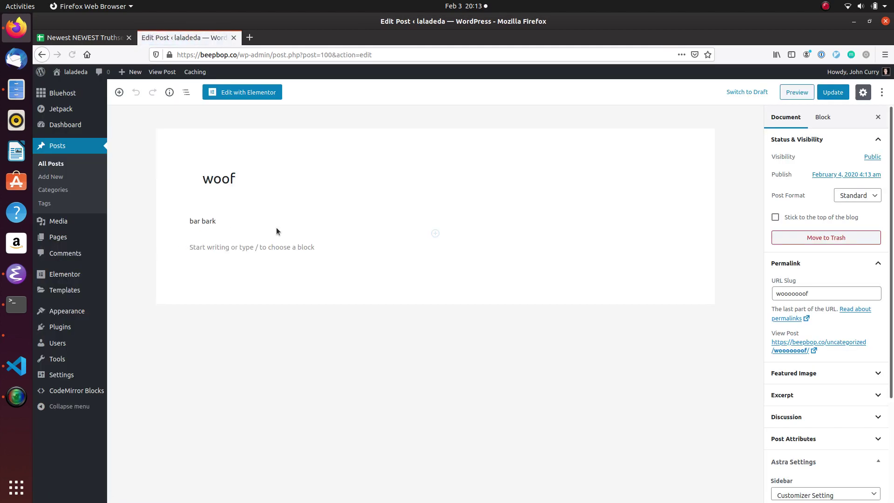
click(279, 174)
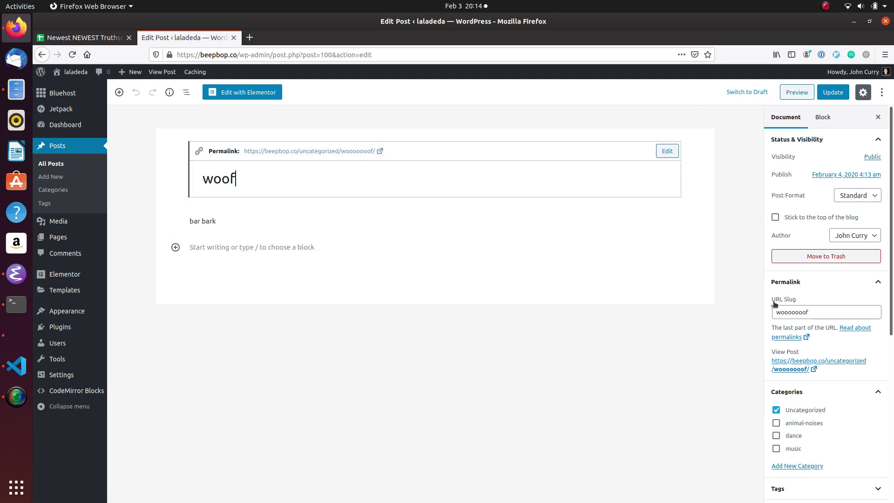
click(776, 423)
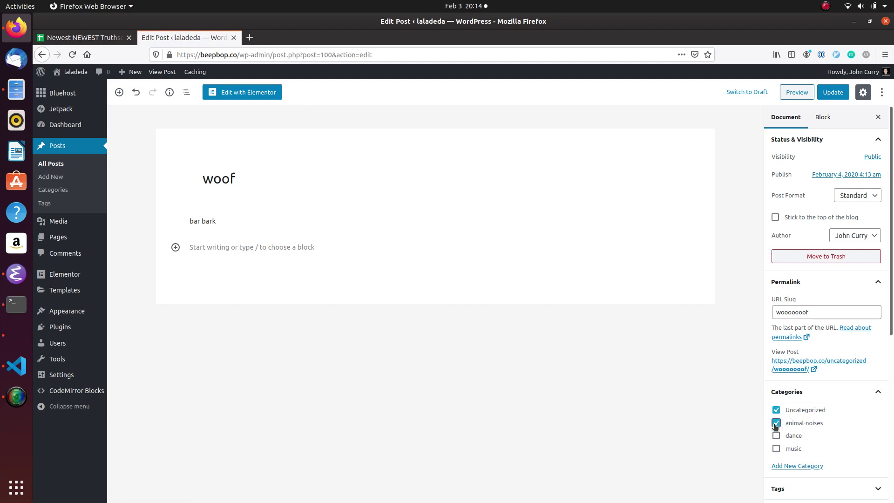
click(776, 411)
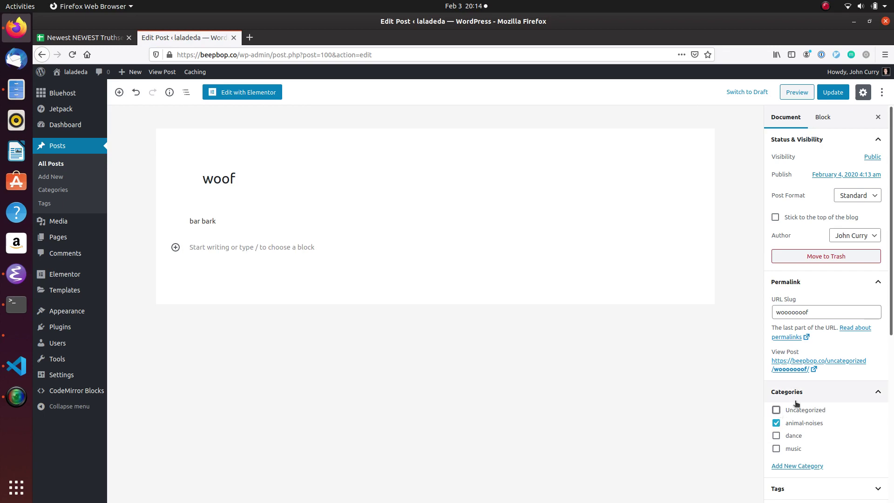
scroll(790, 397, down, 10)
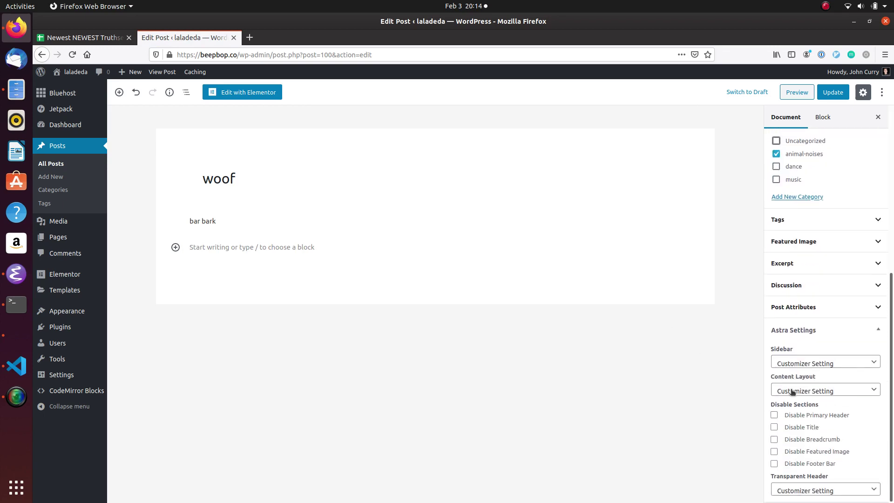
scroll(792, 393, up, 10)
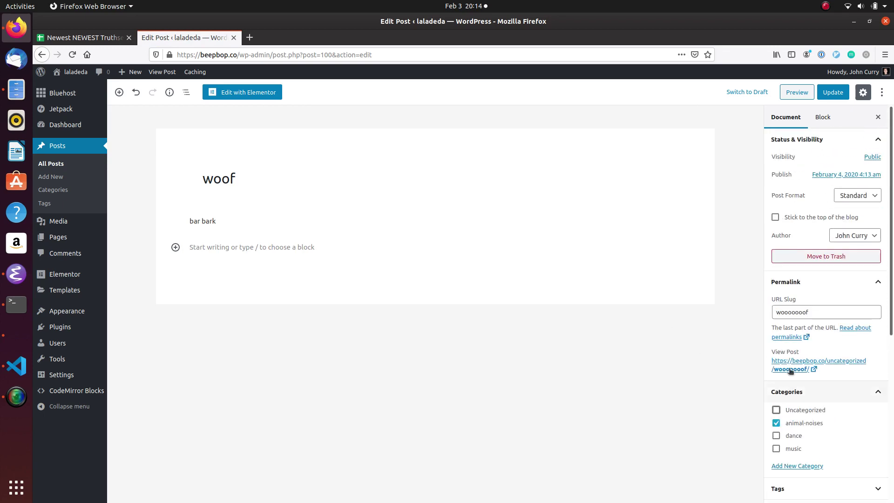
click(831, 93)
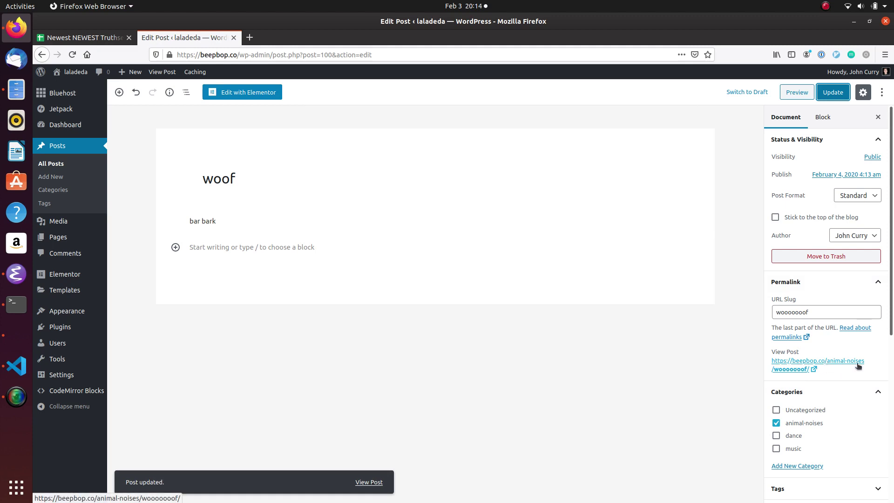
View the updated "woof" post on the live site and examine the category and slug in its URL
click(796, 369)
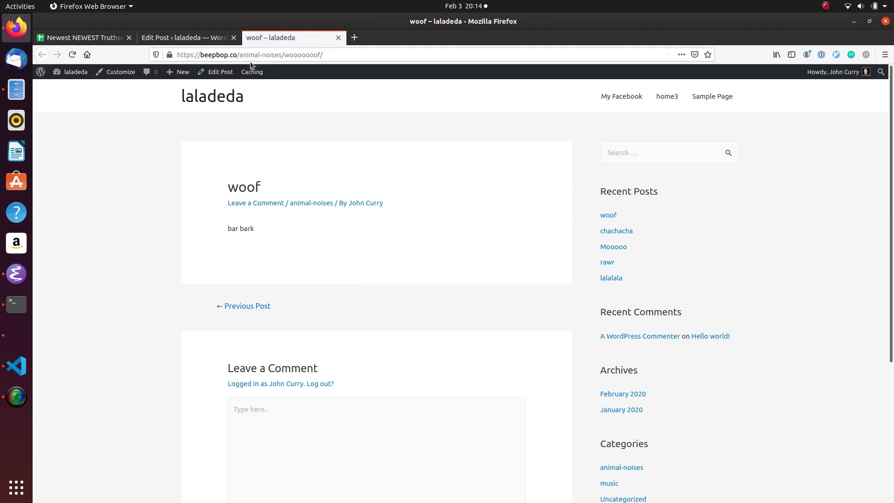
drag(249, 55, 326, 55)
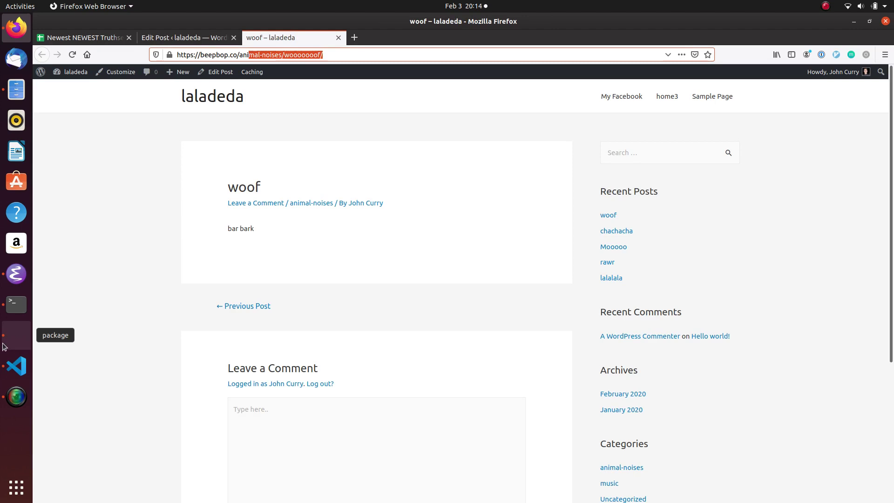
key(alt+Tab)
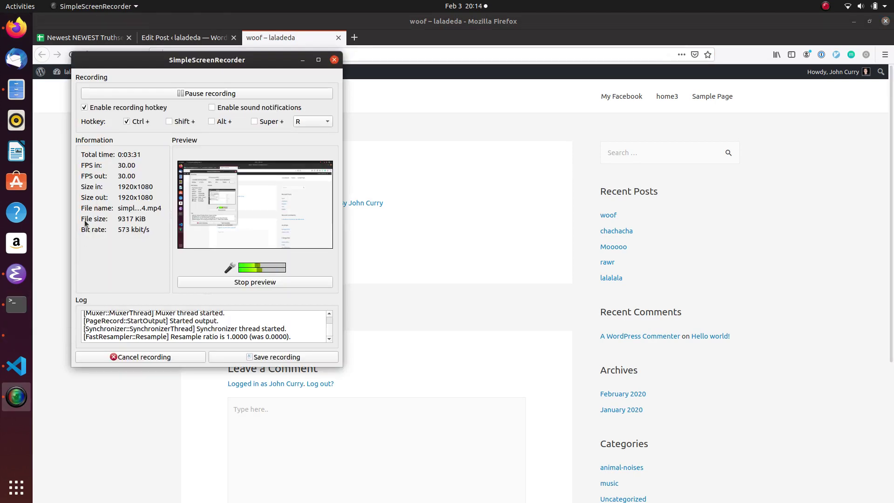